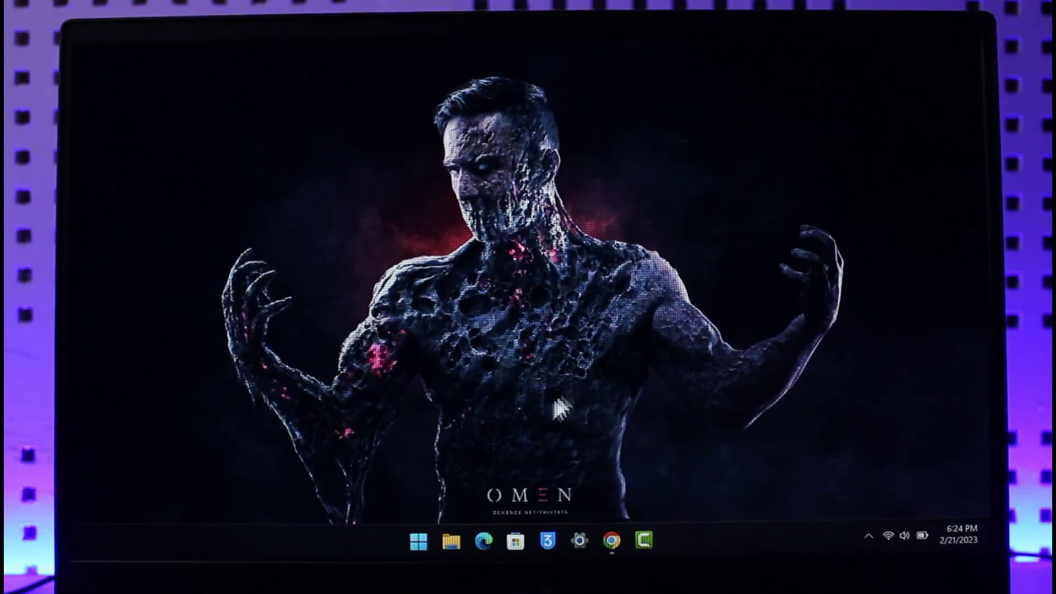
Step: Open the Services app from Start search and select the Windows Update service
left_click(421, 543)
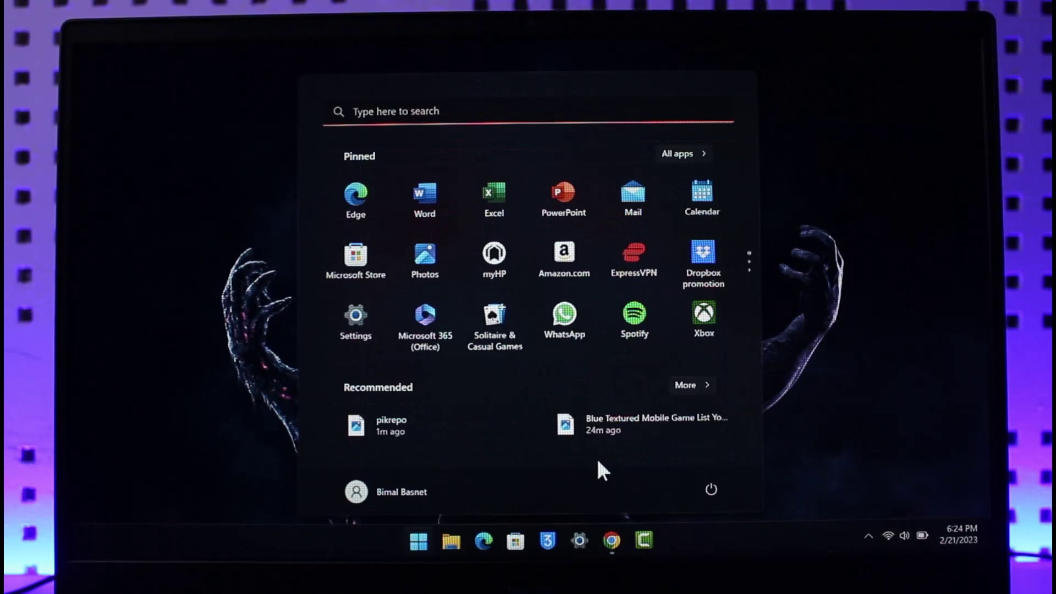
type("servi")
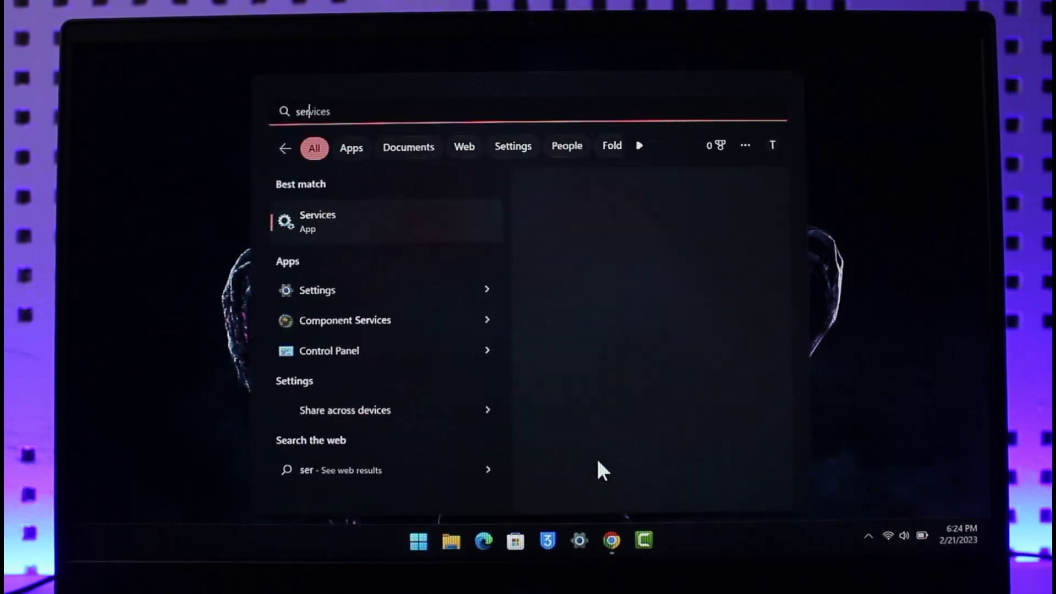
type("ces")
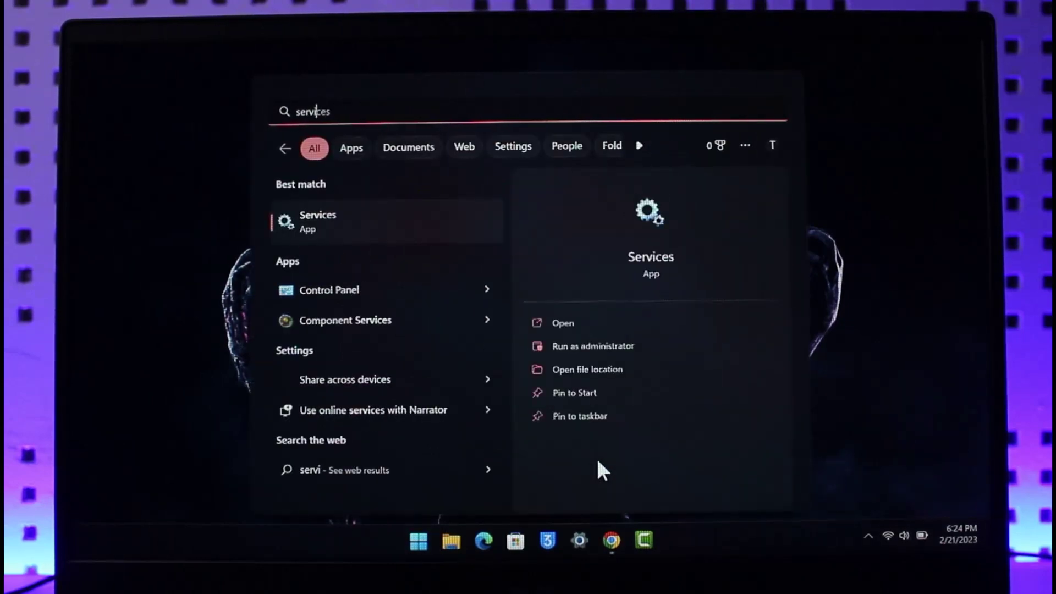
left_click(344, 229)
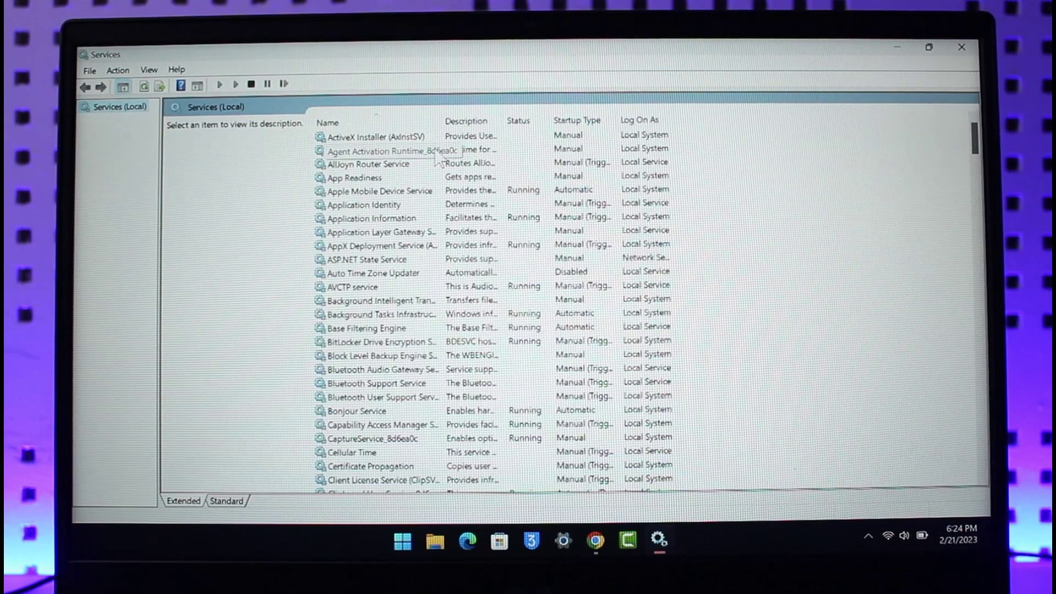
right_click(419, 167)
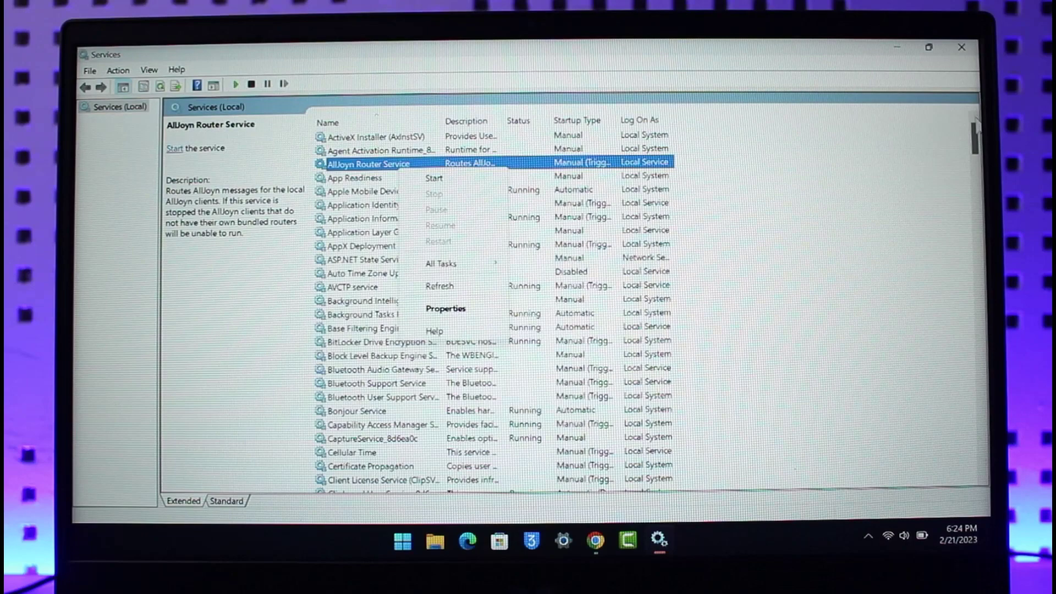
left_click_drag(975, 139, 955, 461)
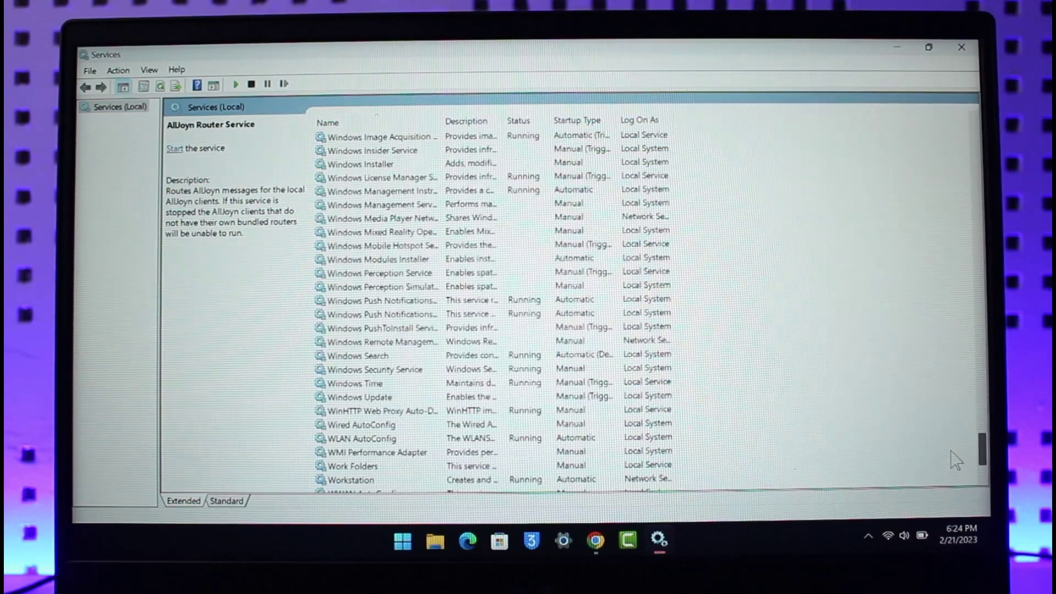
left_click(388, 398)
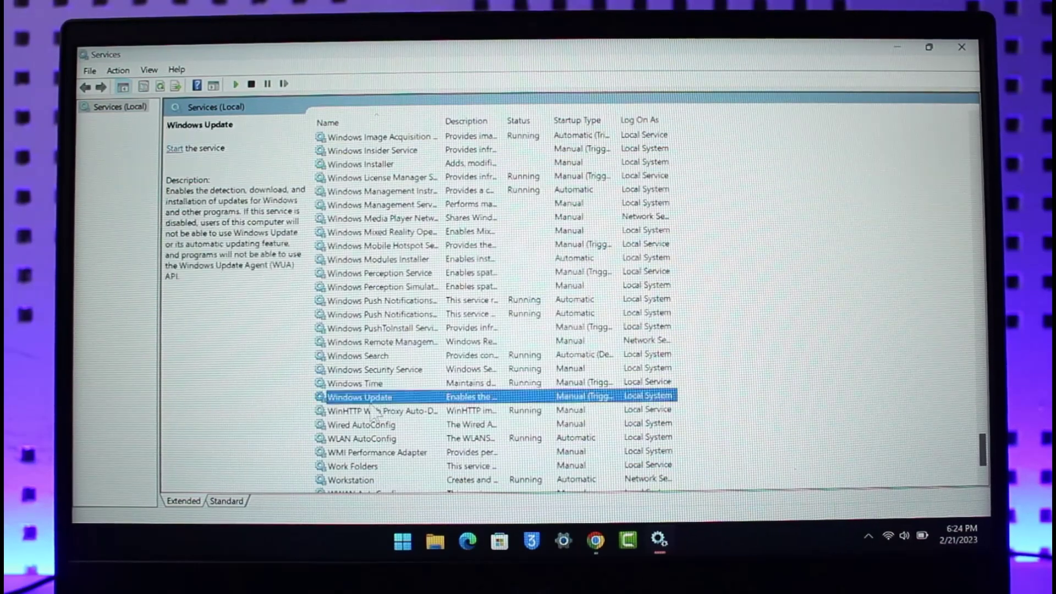
scroll(396, 394, "down", 1)
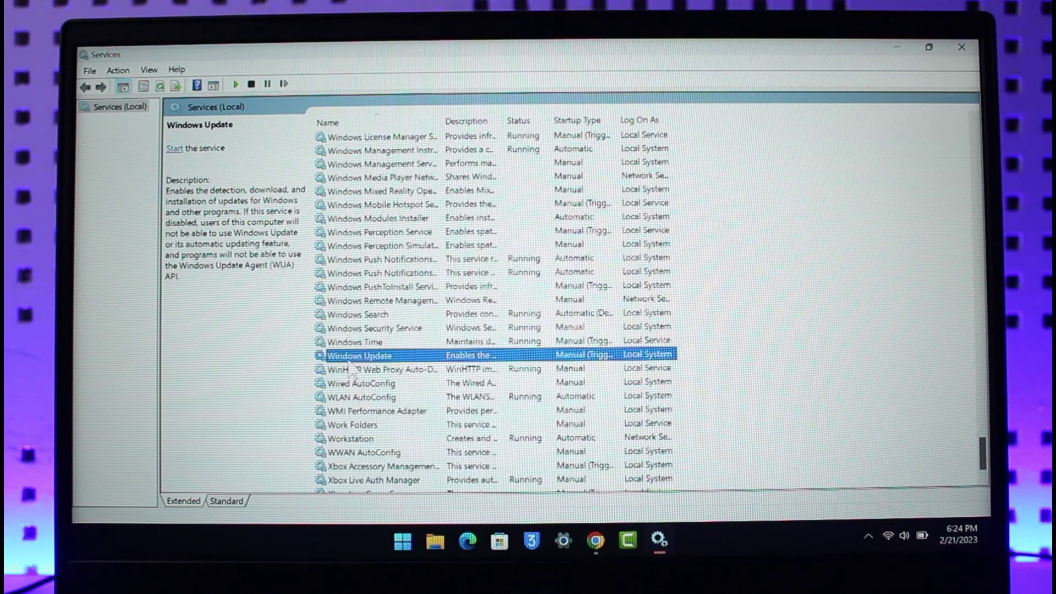
Step: Set Windows Update's startup type to Disabled, apply it, and minimize Services
double_click(417, 358)
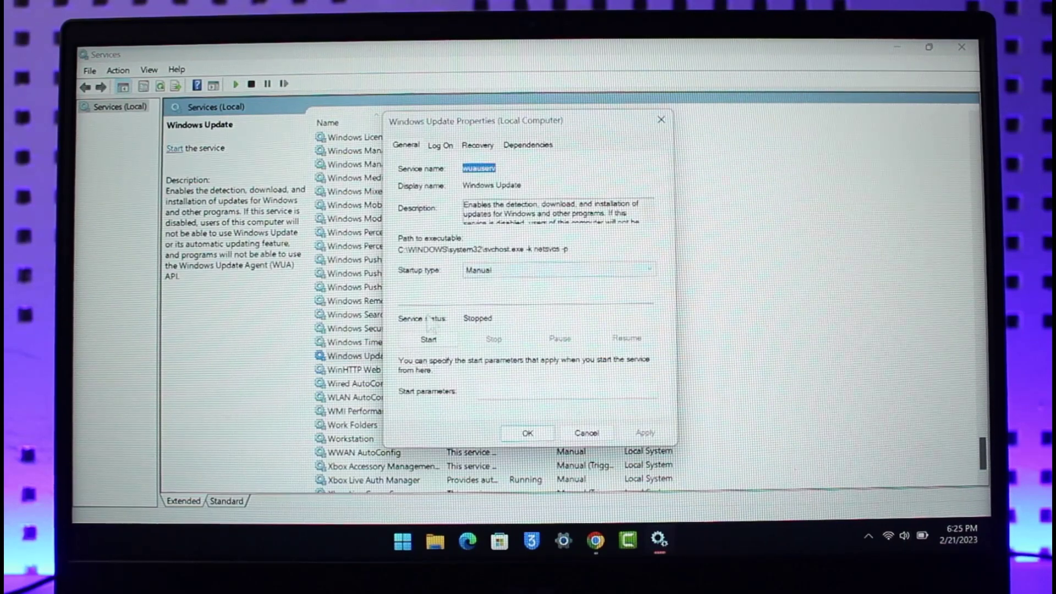
left_click(511, 276)
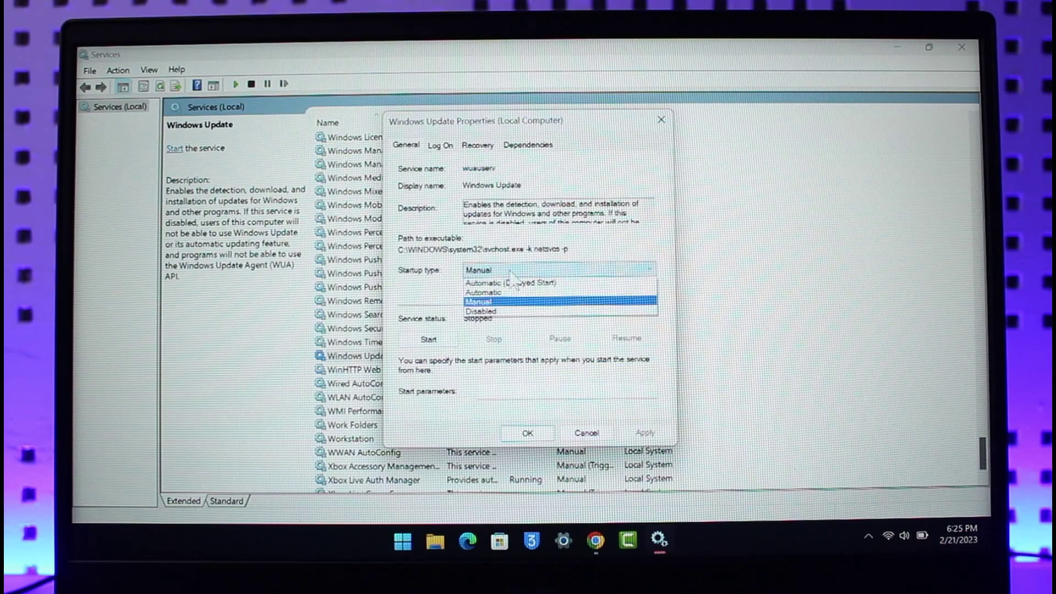
left_click(506, 316)
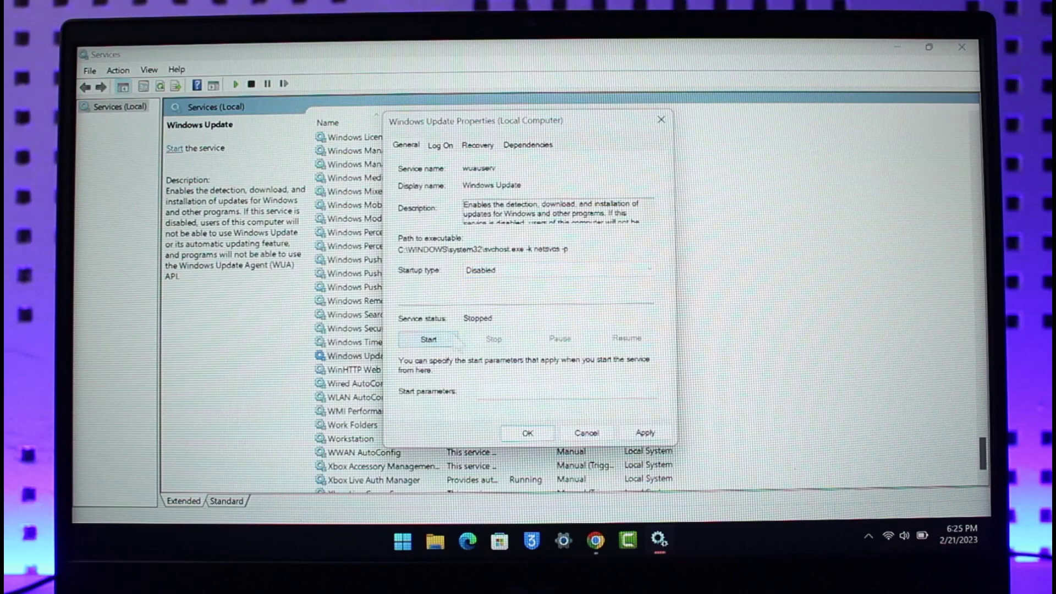
left_click(645, 433)
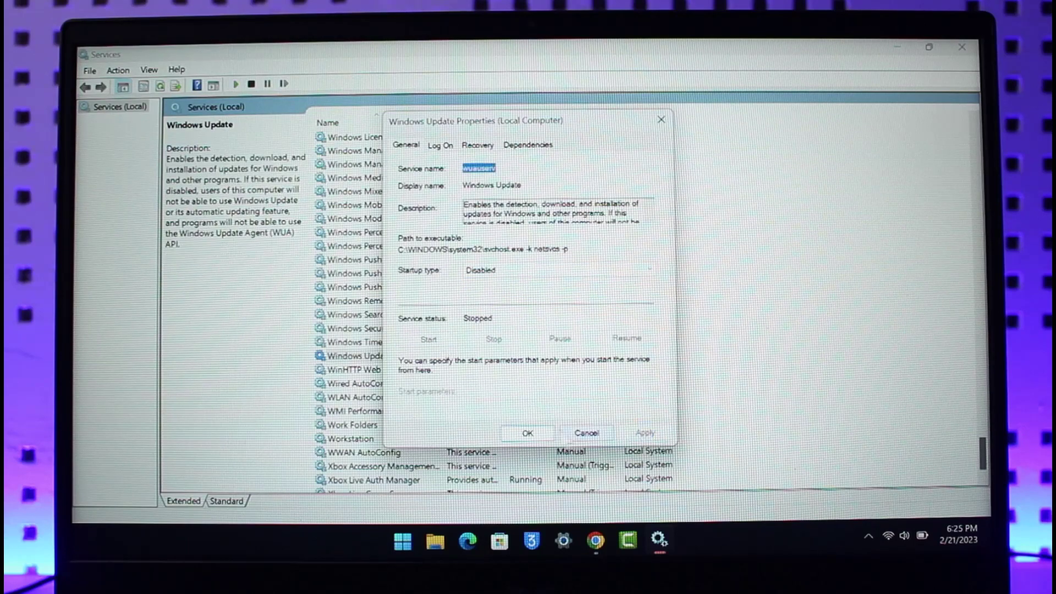
left_click(535, 437)
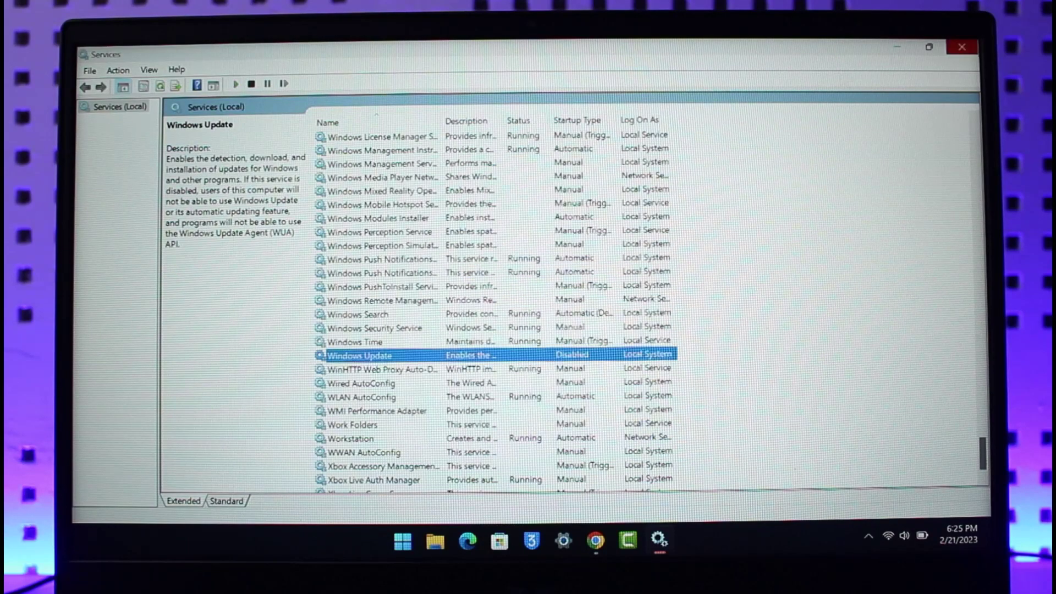
left_click(900, 48)
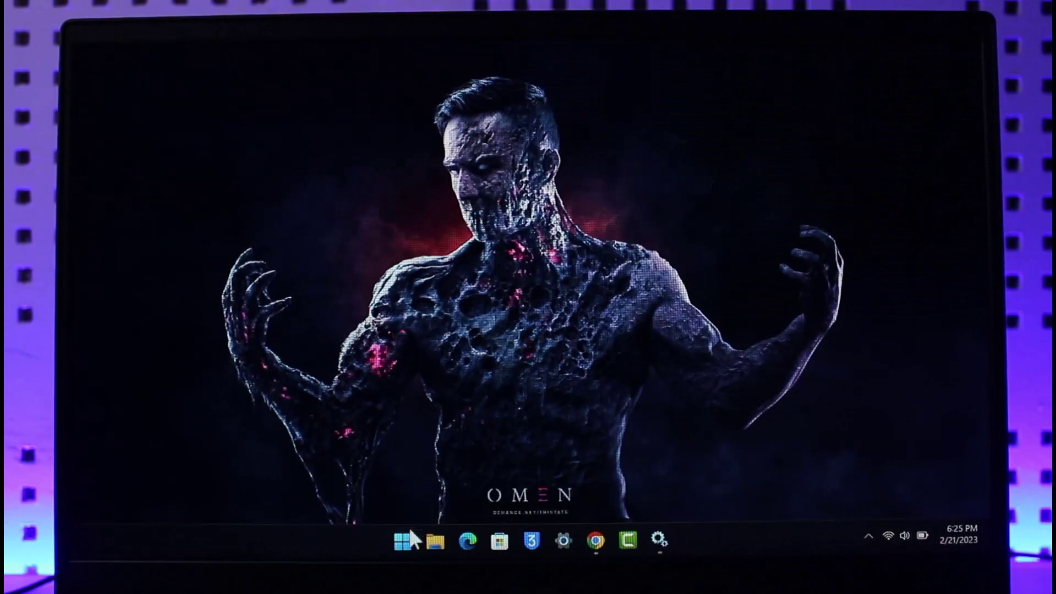
Step: Dismiss the Start power menu and open File Explorer on the Windows (C:) drive
left_click(407, 529)
left_click(710, 489)
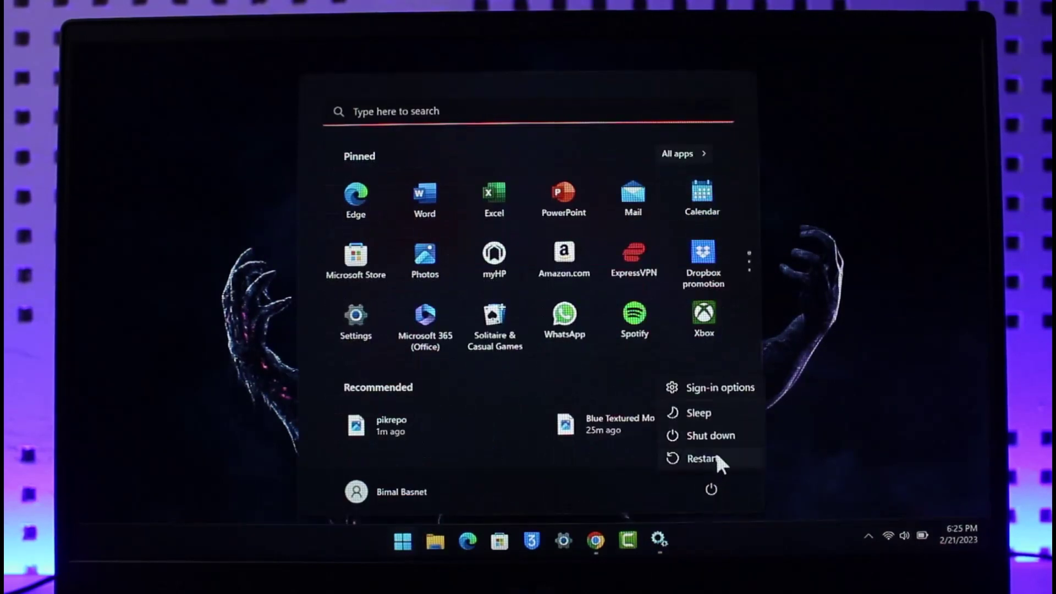
left_click(805, 347)
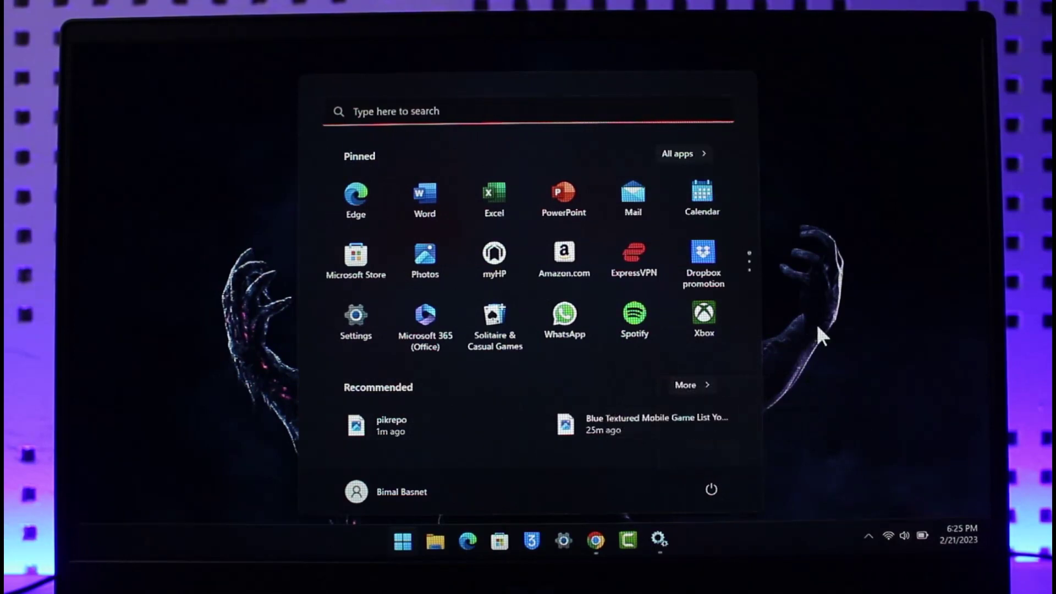
left_click(435, 542)
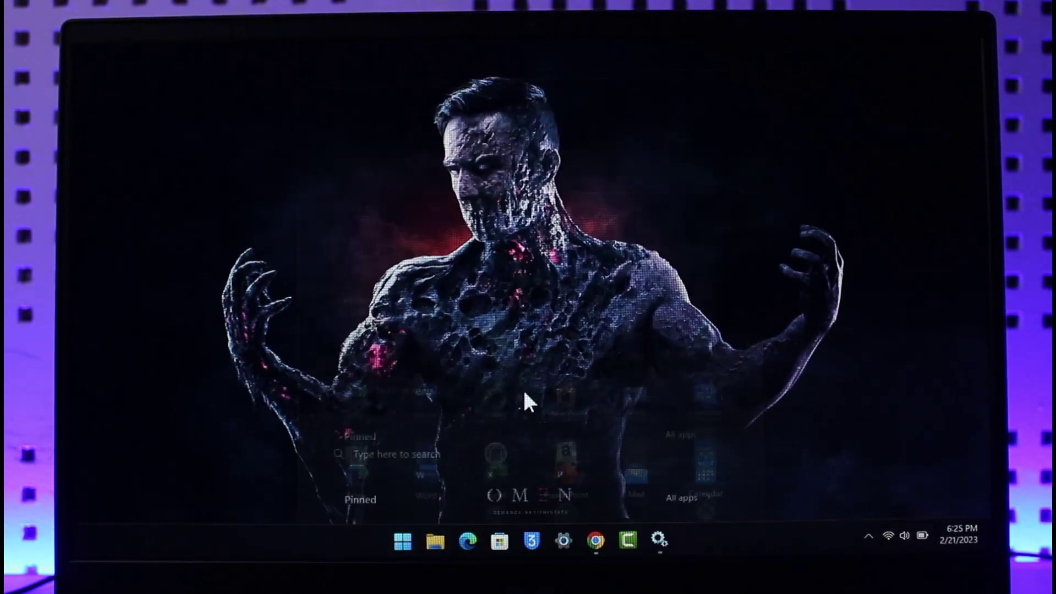
left_click(140, 408)
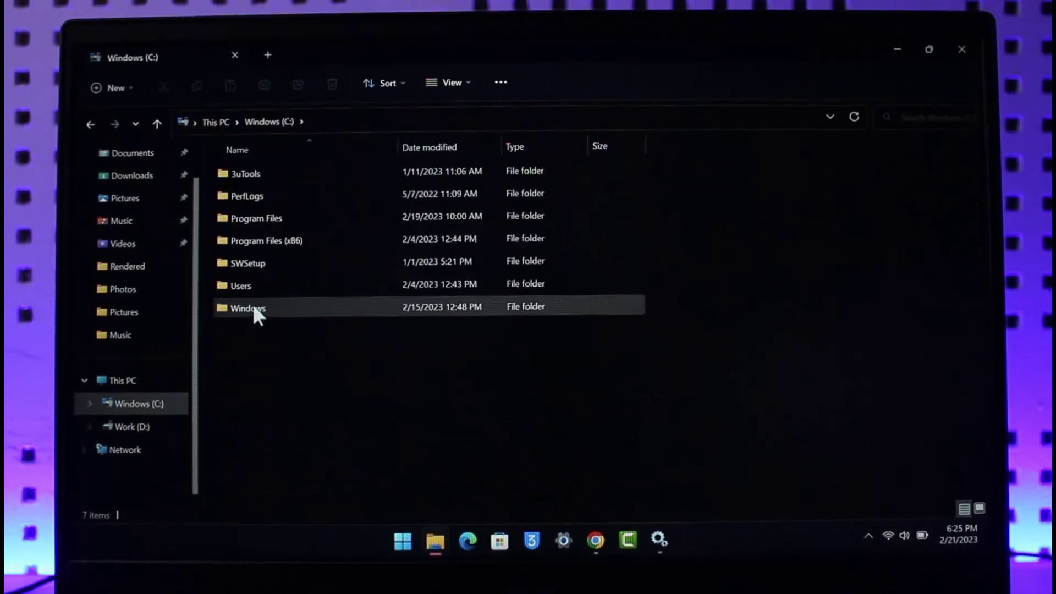
Step: Navigate into C:\Windows\SoftwareDistribution
double_click(253, 308)
scroll(413, 314, "down", 1)
scroll(420, 347, "down", 3)
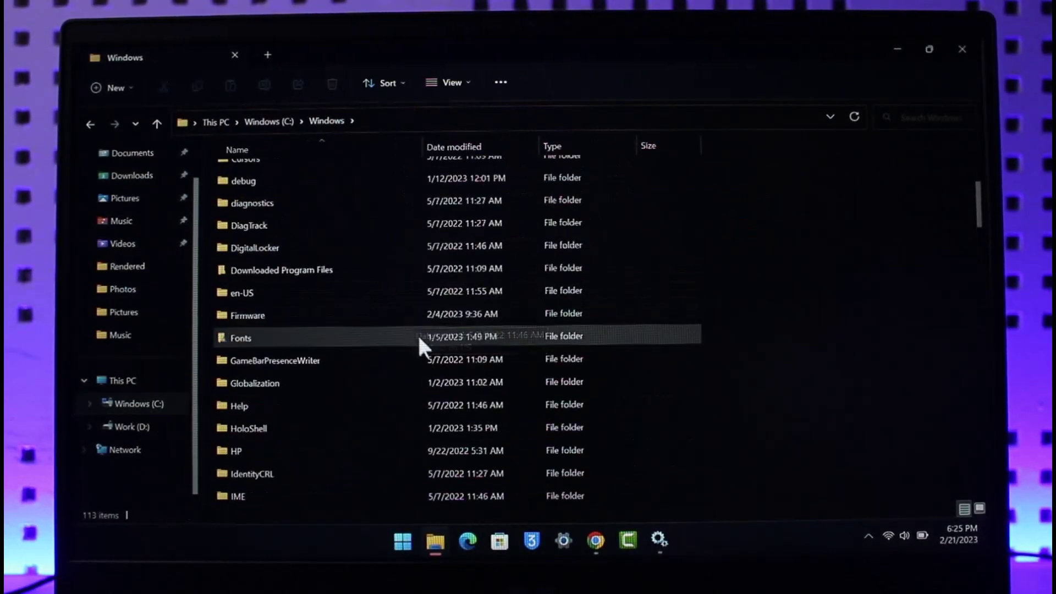
scroll(431, 358, "down", 4)
scroll(415, 429, "down", 2)
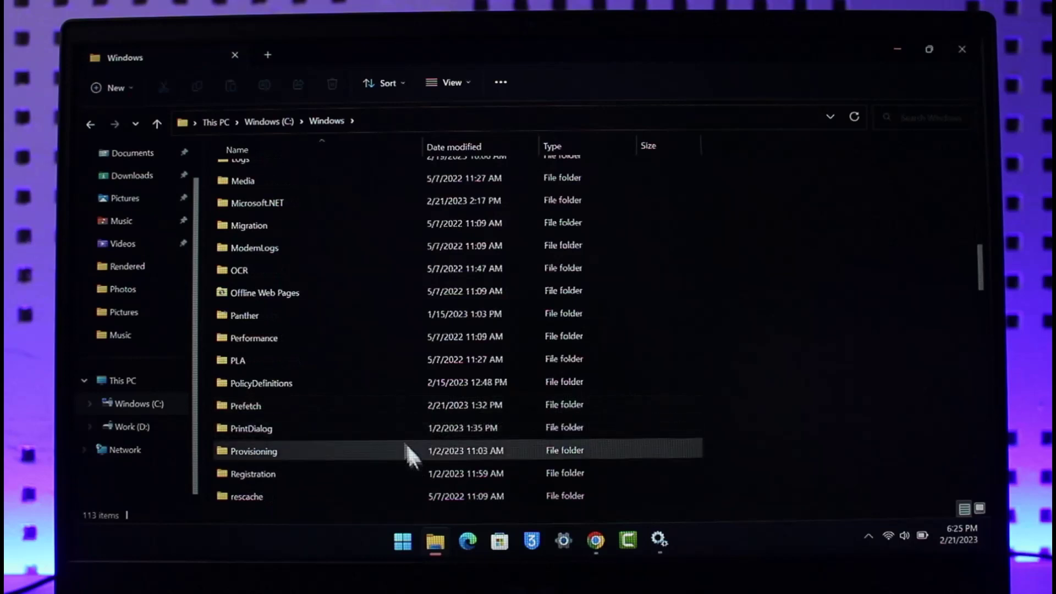
scroll(371, 397, "down", 4)
scroll(335, 363, "down", 1)
scroll(335, 383, "down", 1)
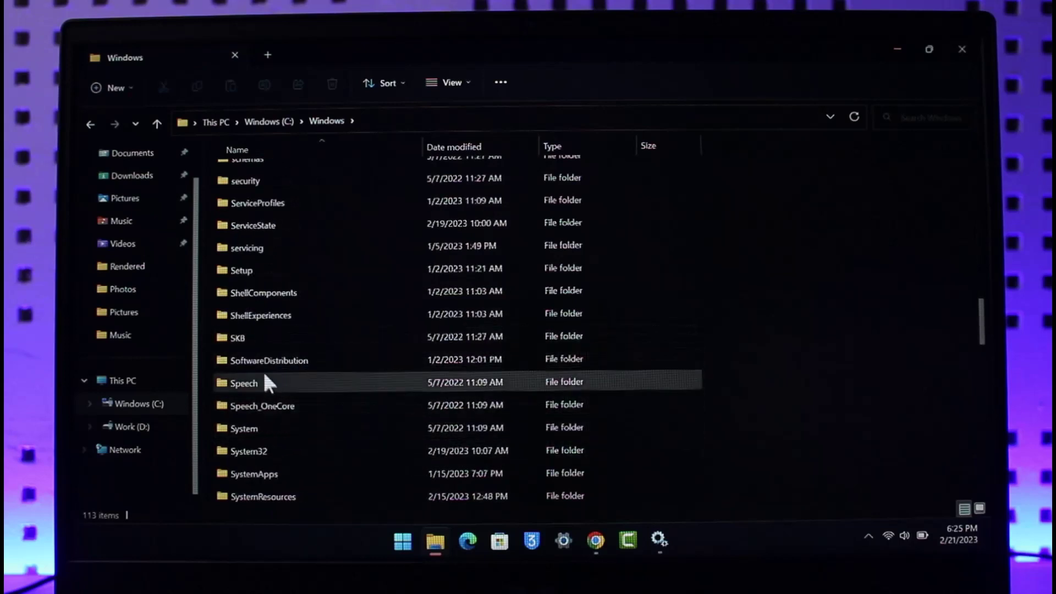
left_click(321, 363)
double_click(322, 373)
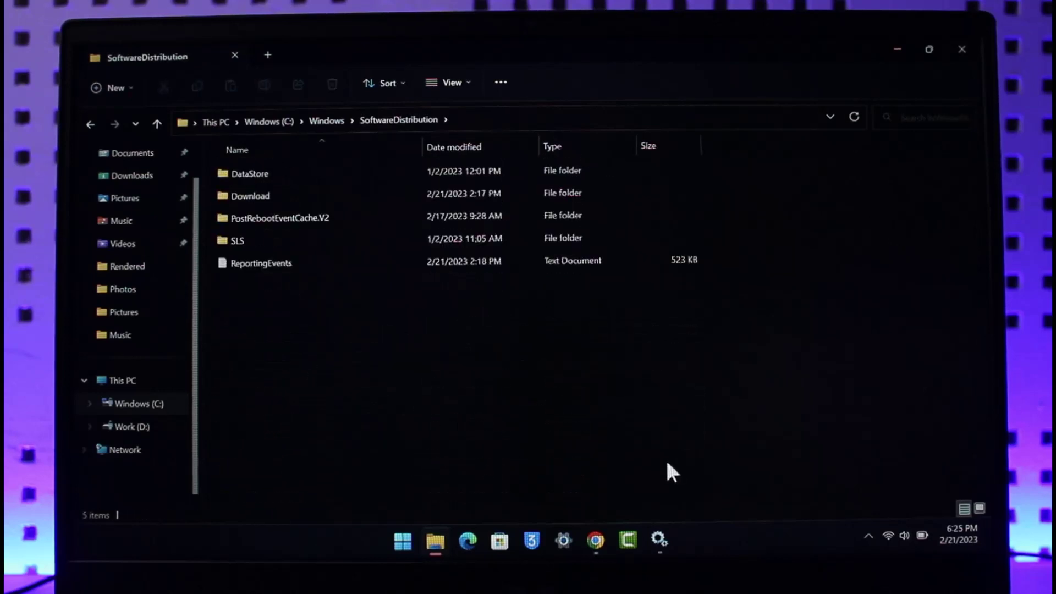
Step: Delete all five items there, granting administrator permission for all of them
left_click_drag(435, 354, 405, 153)
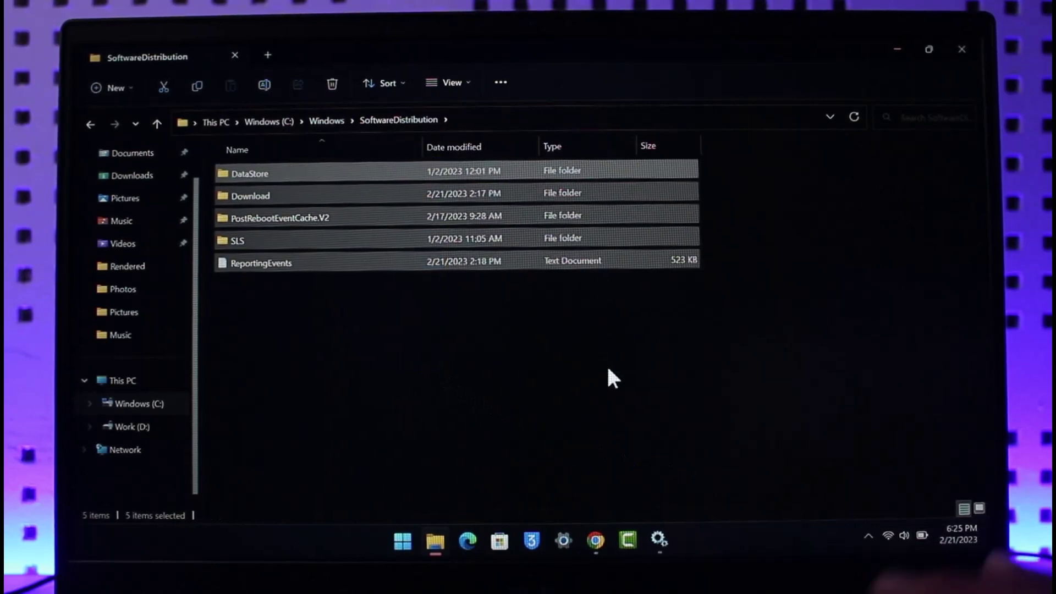
key("Delete")
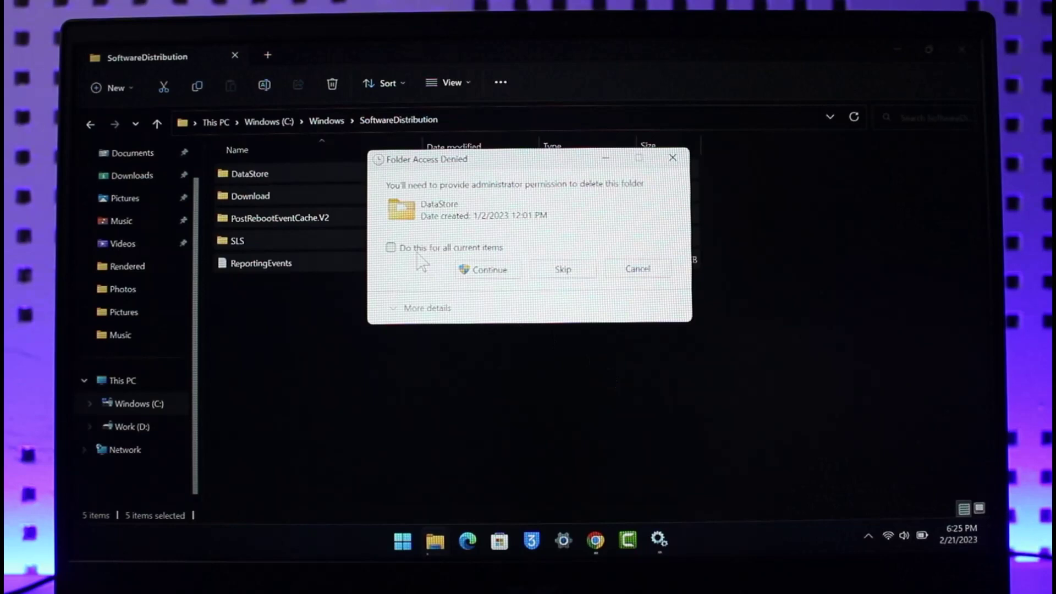
left_click(422, 255)
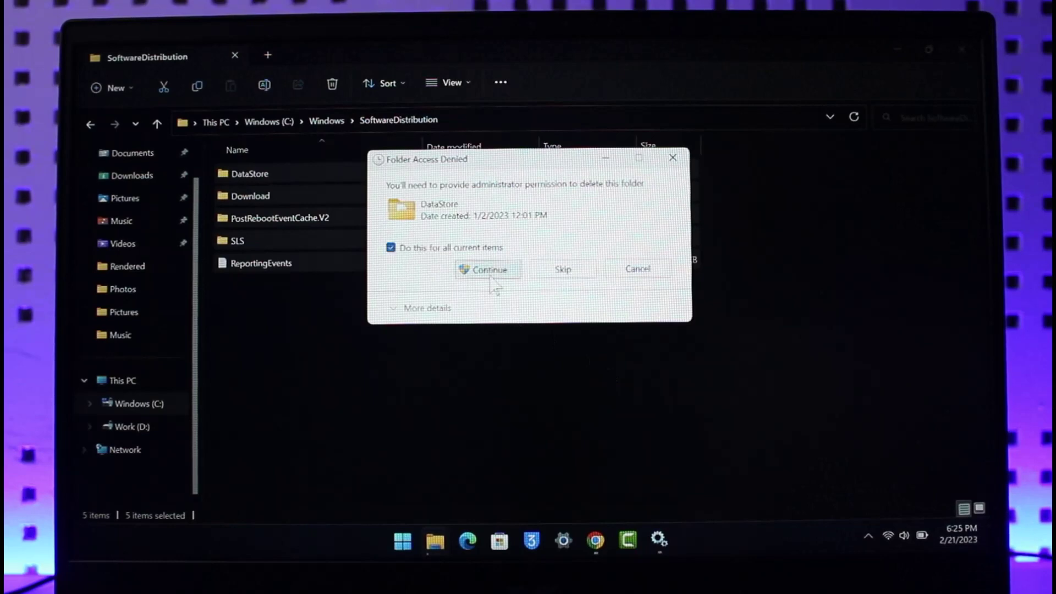
left_click(466, 269)
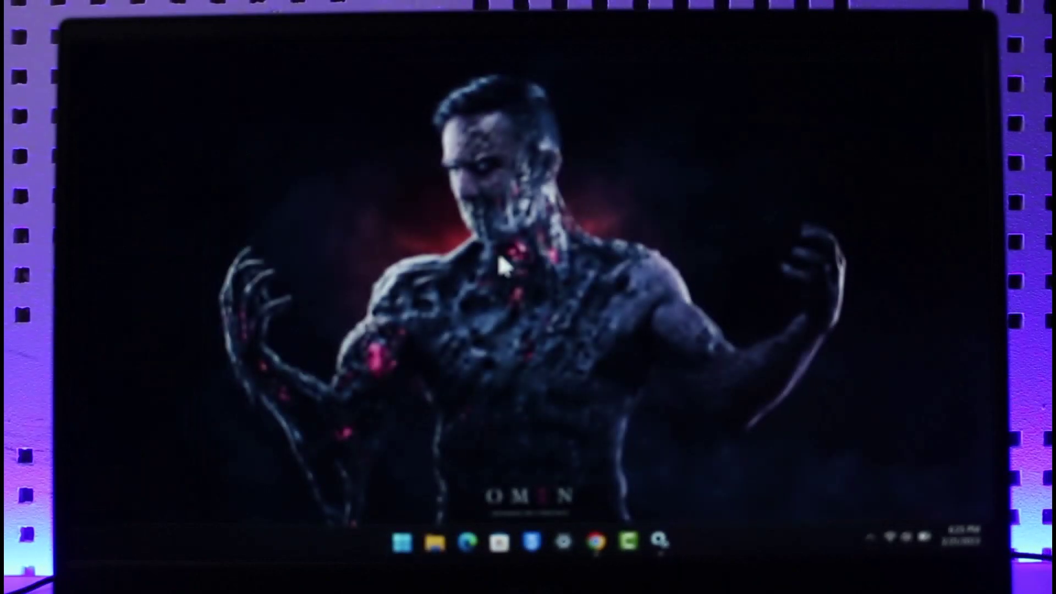
Step: In the restored Services window, set Windows Update's startup type back to Automatic
left_click(654, 540)
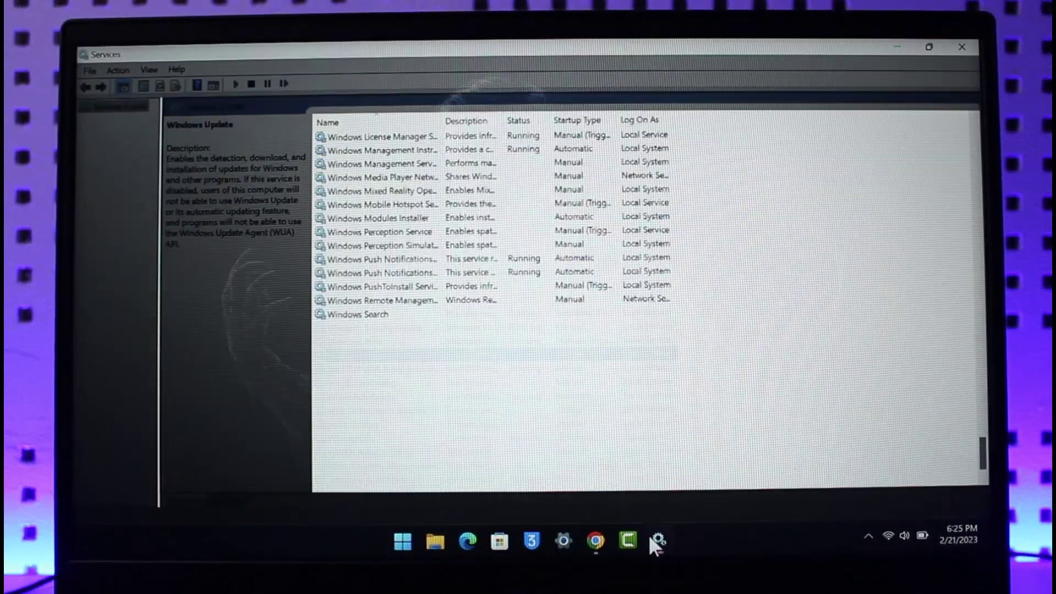
left_click(370, 368)
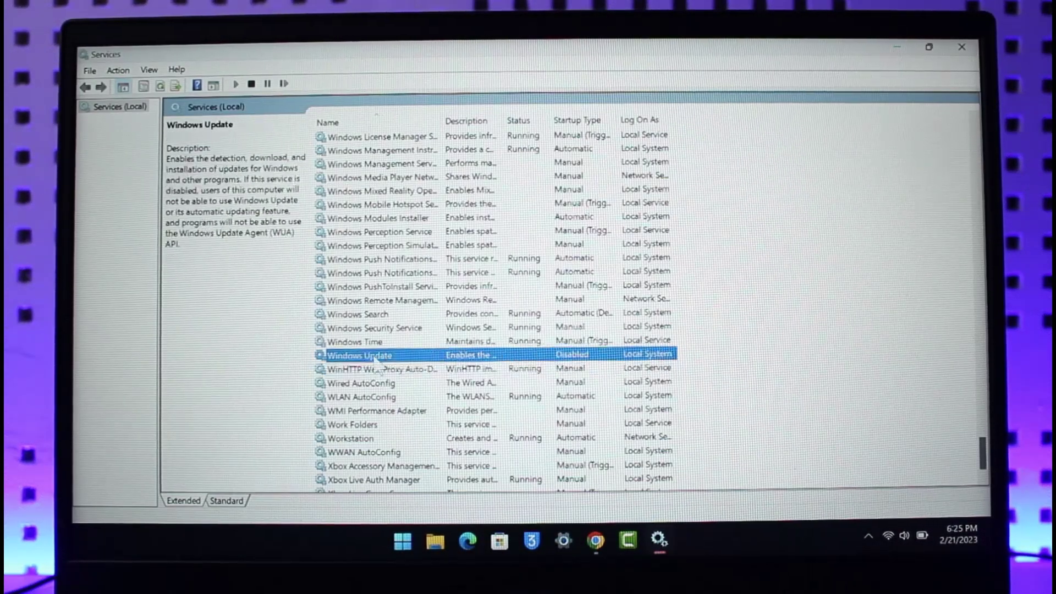
double_click(417, 358)
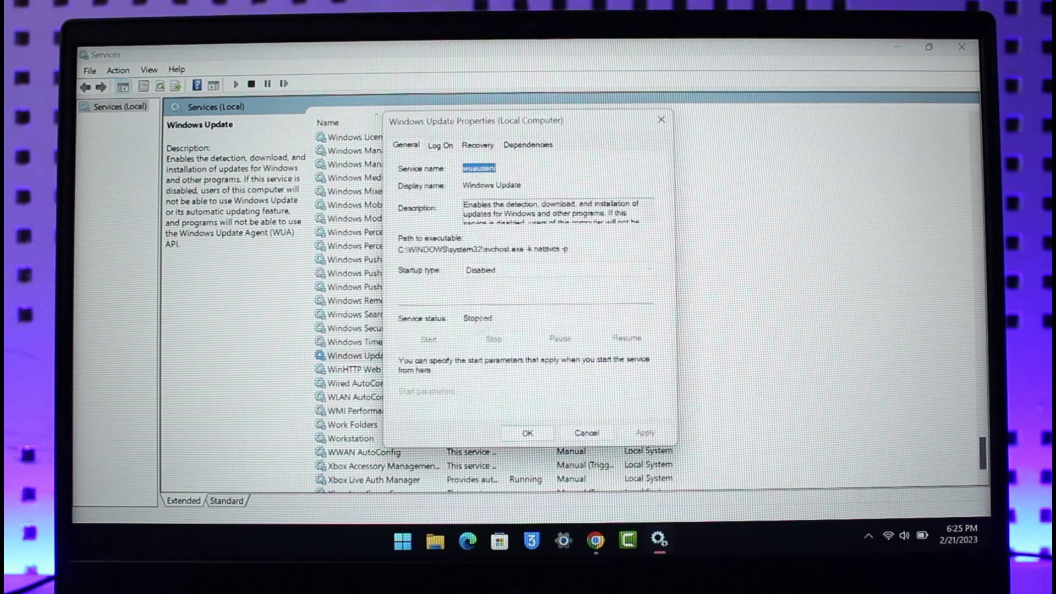
left_click(506, 274)
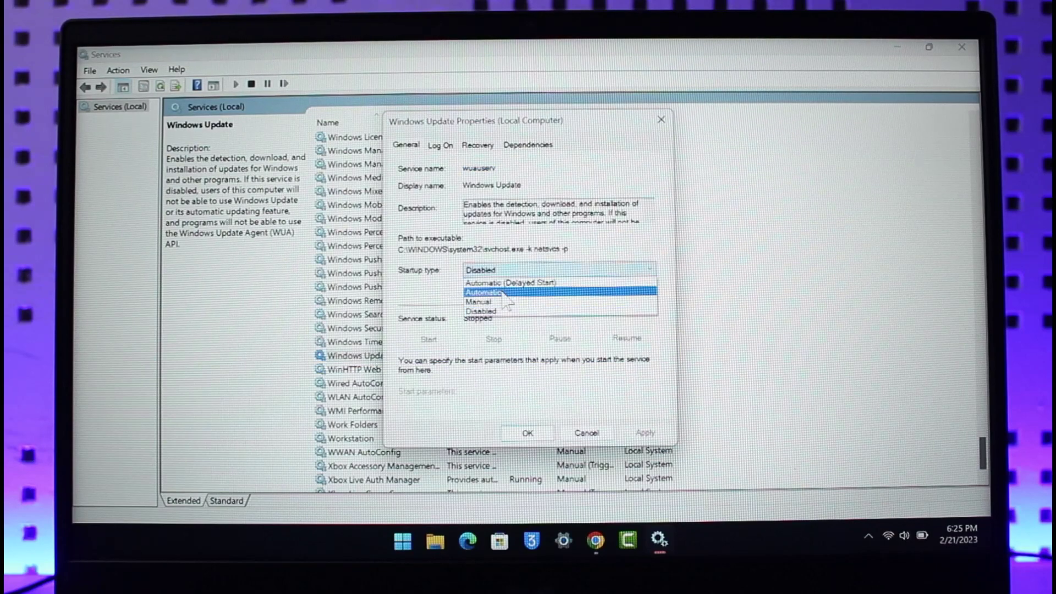
left_click(505, 296)
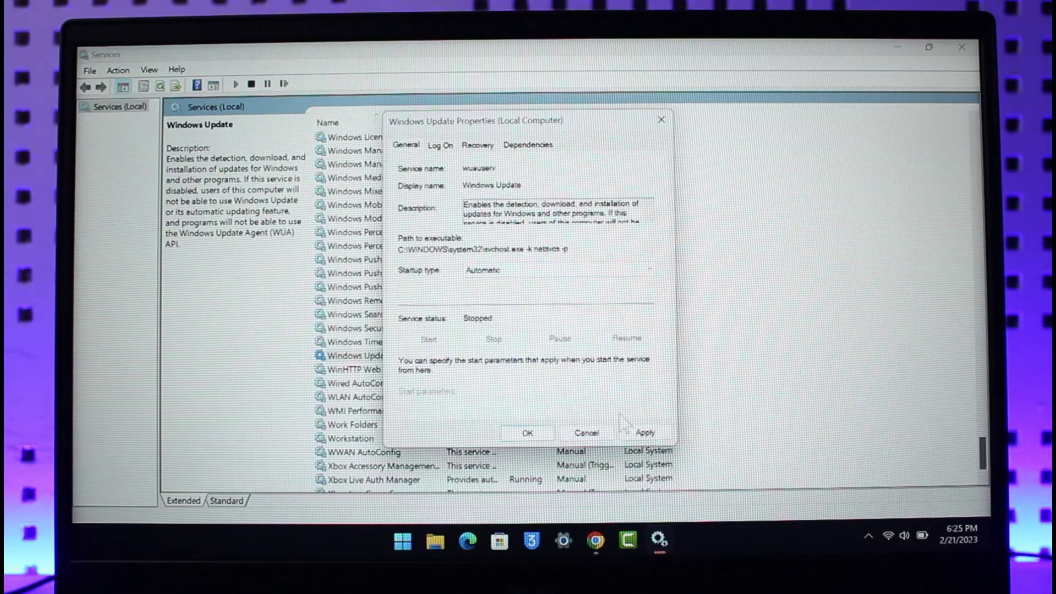
left_click(645, 433)
left_click(528, 434)
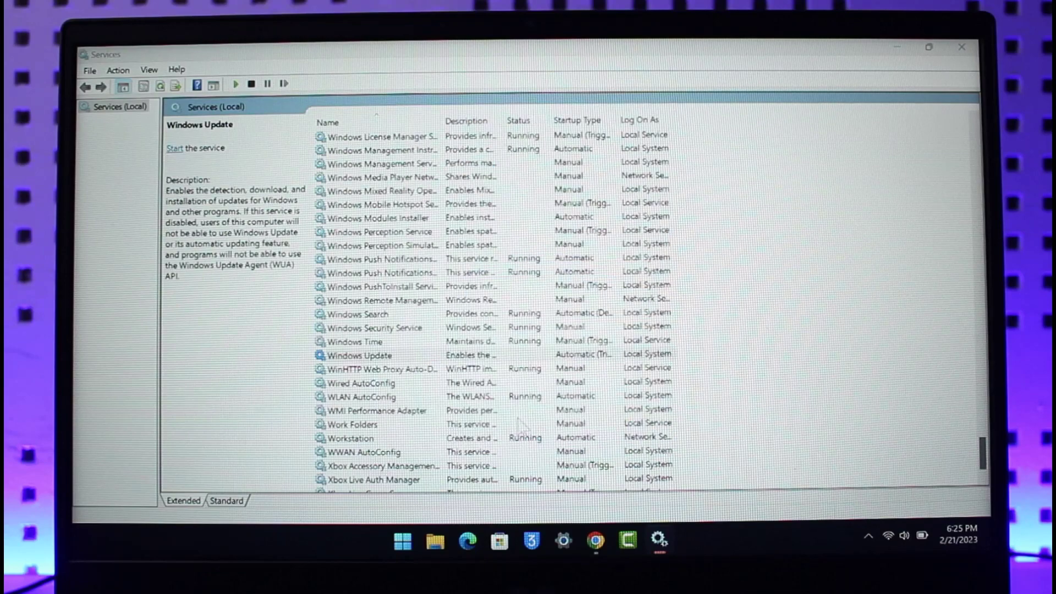
left_click(867, 226)
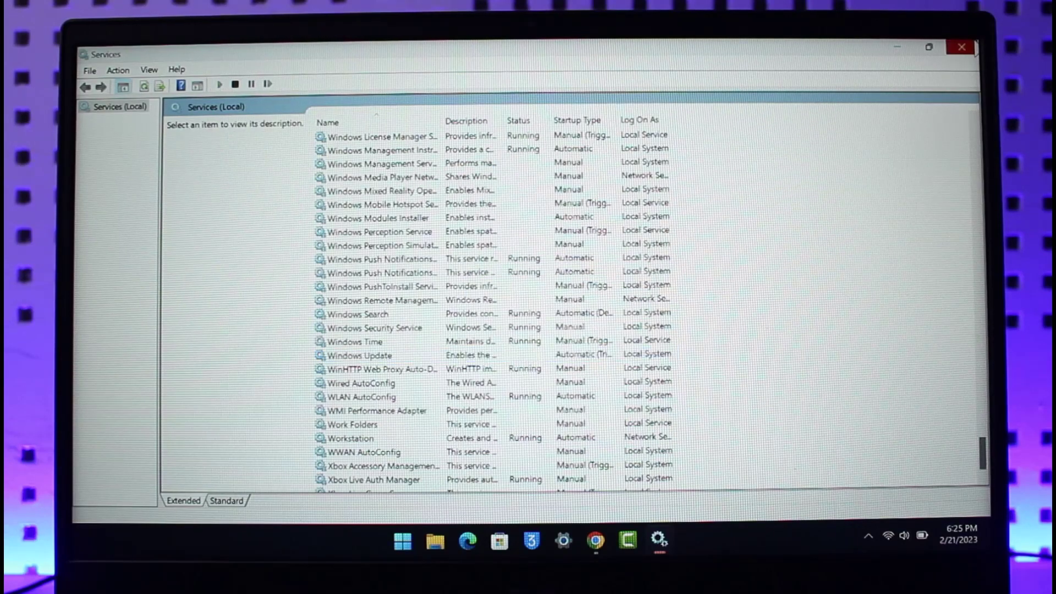
Step: Close Services and run Check for updates on the Settings Windows Update page
left_click(961, 47)
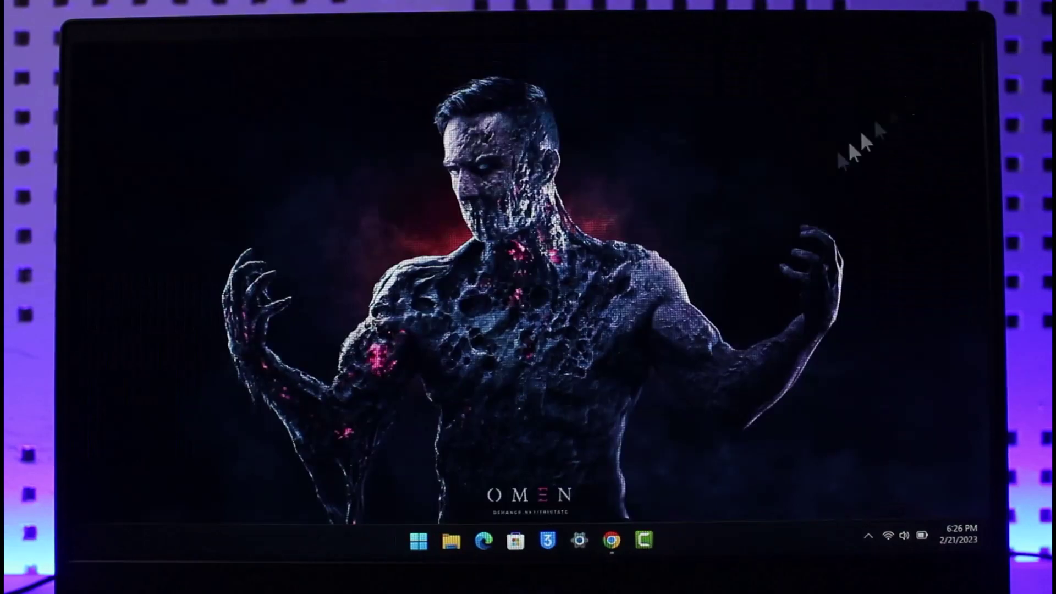
left_click(579, 541)
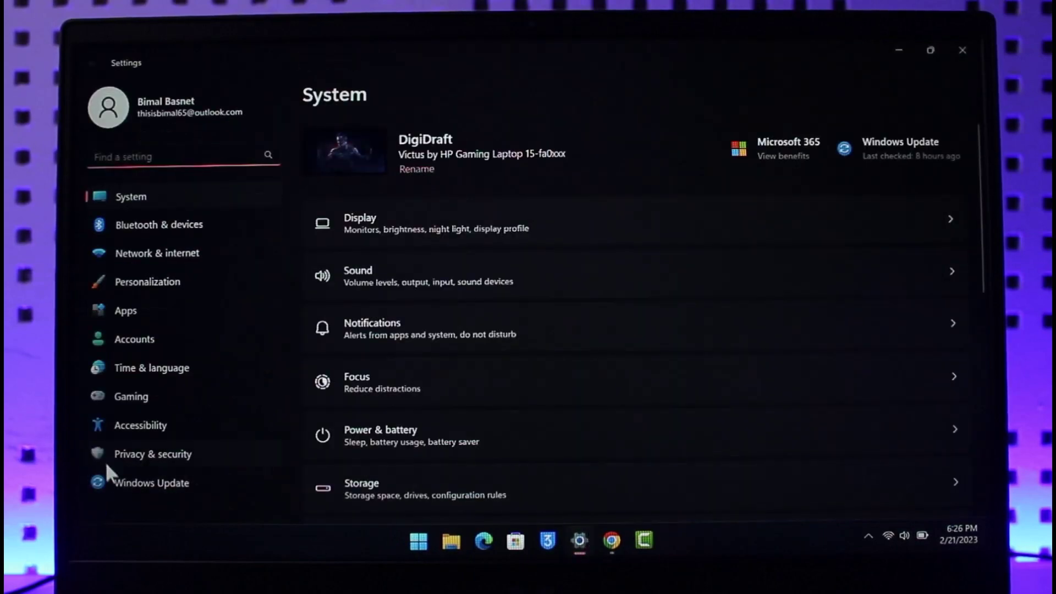
left_click(120, 486)
left_click(904, 156)
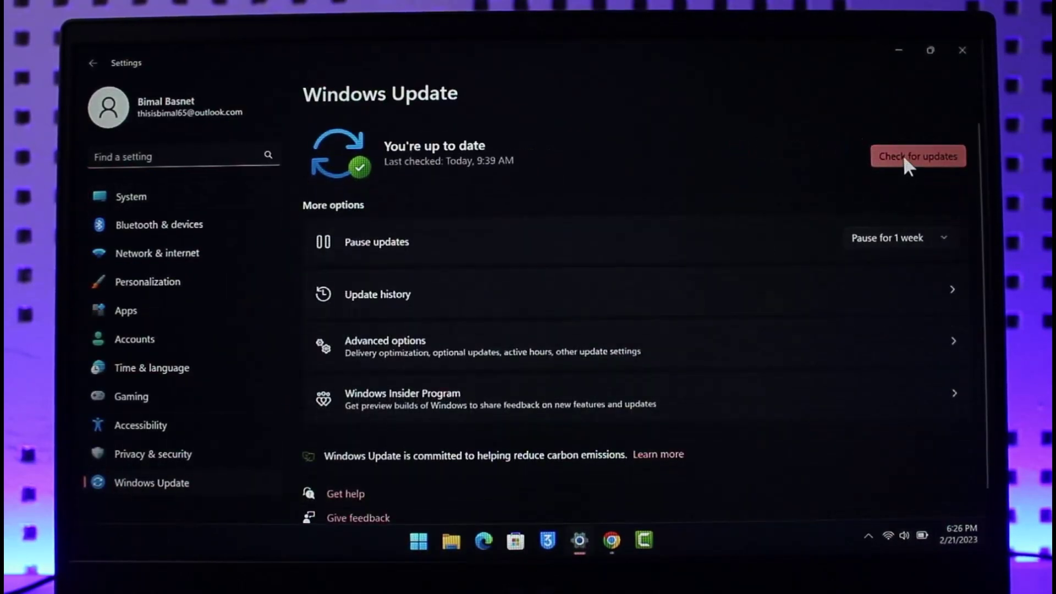